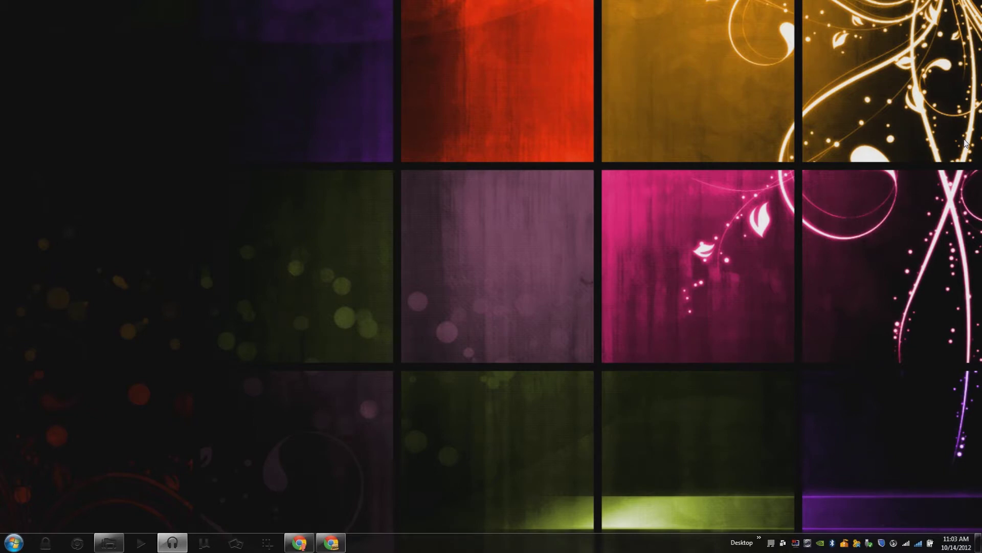
Step: Run the WinHotKey0.70 installer from the home folder as administrator
{"action": "left_click", "coordinate": [111, 542]}
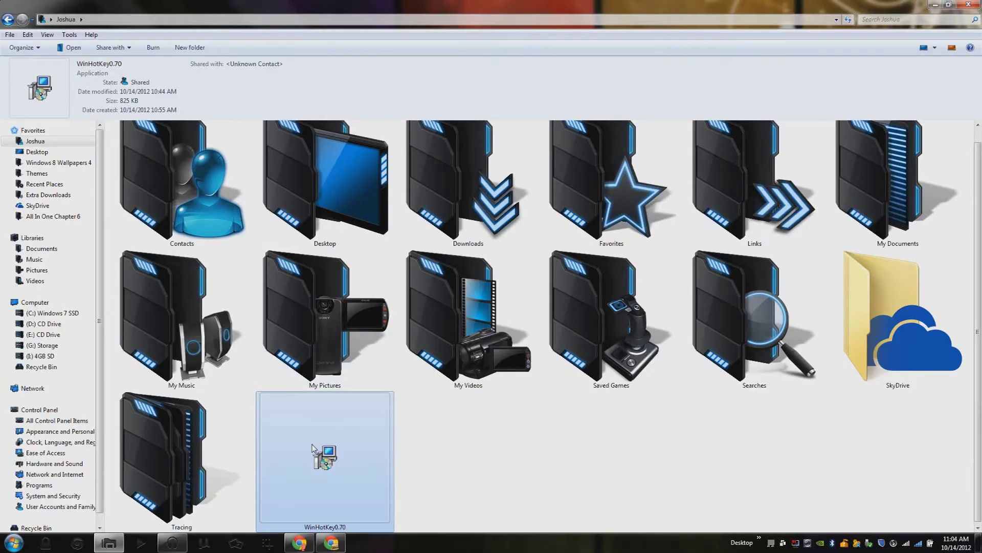
{"action": "right_click", "coordinate": [313, 445]}
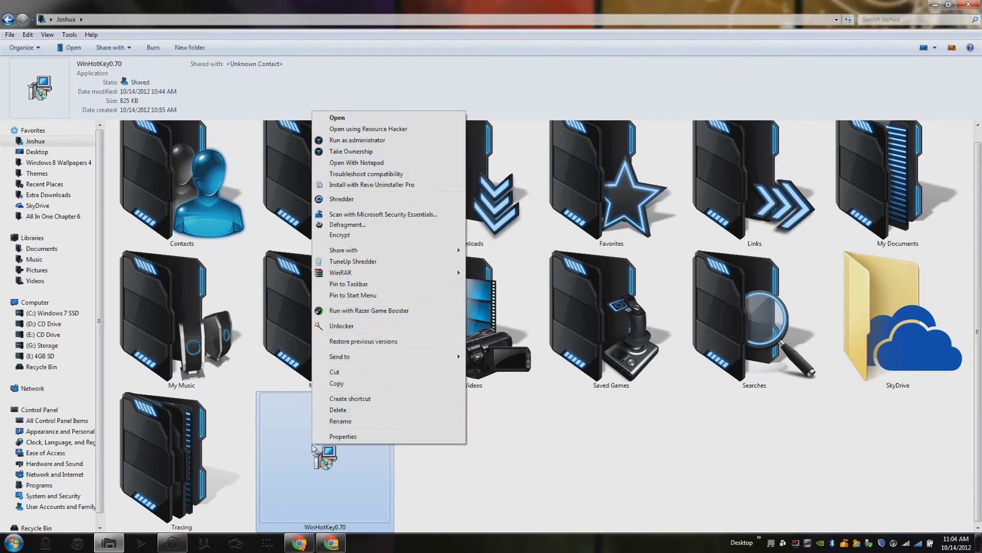
{"action": "left_click", "coordinate": [347, 140]}
Step: Accept the license and keep the default install location and Start Menu folder
{"action": "left_click", "coordinate": [936, 5]}
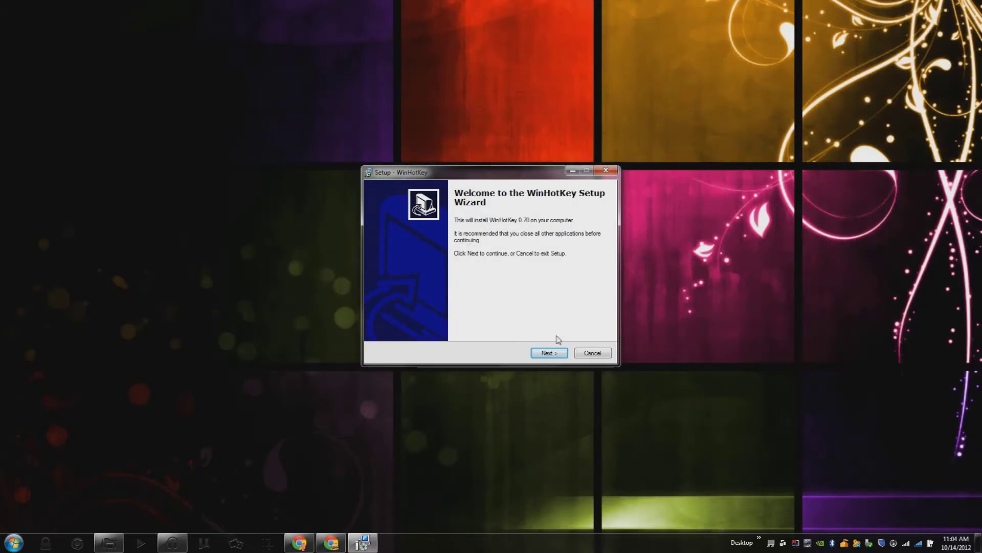
{"action": "left_click", "coordinate": [547, 355]}
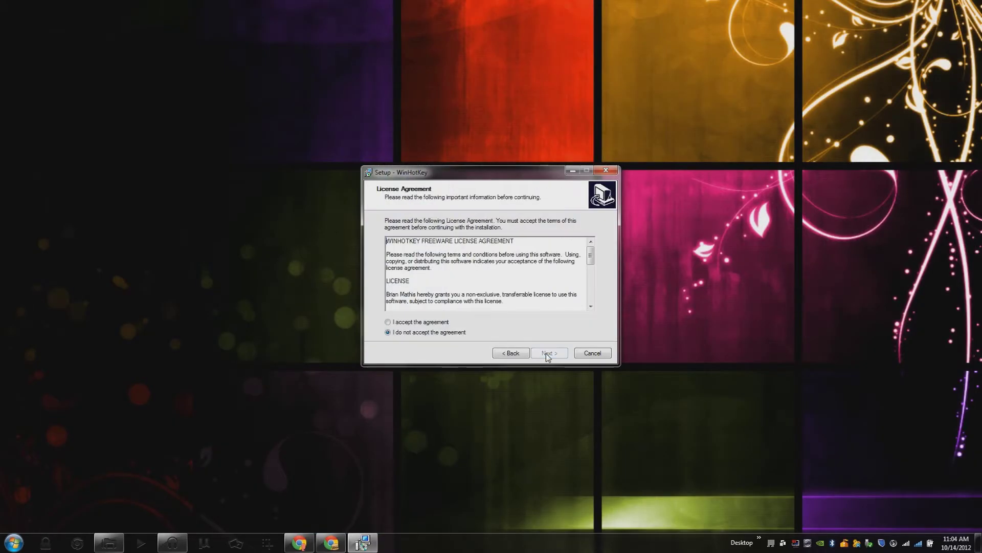
{"action": "left_click", "coordinate": [419, 323]}
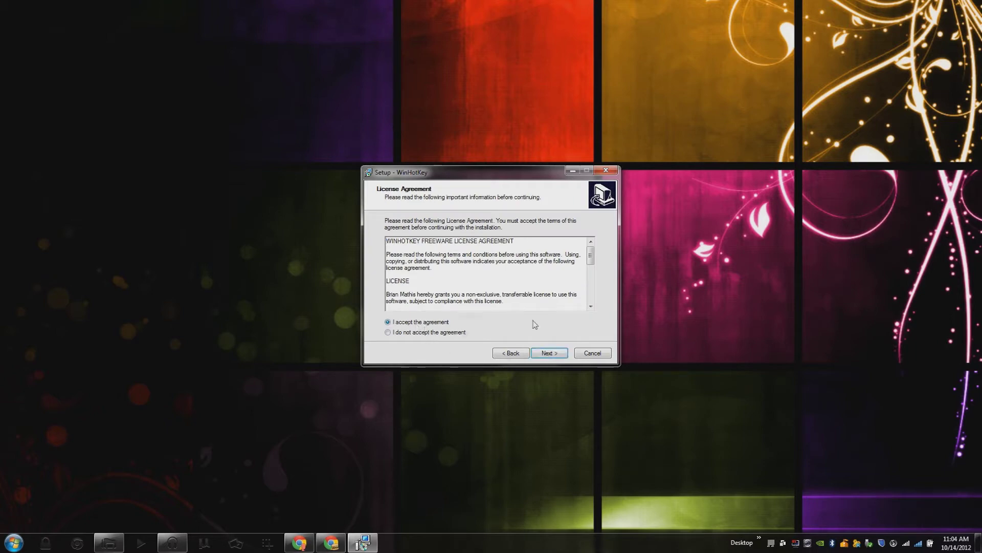
{"action": "left_click", "coordinate": [560, 355]}
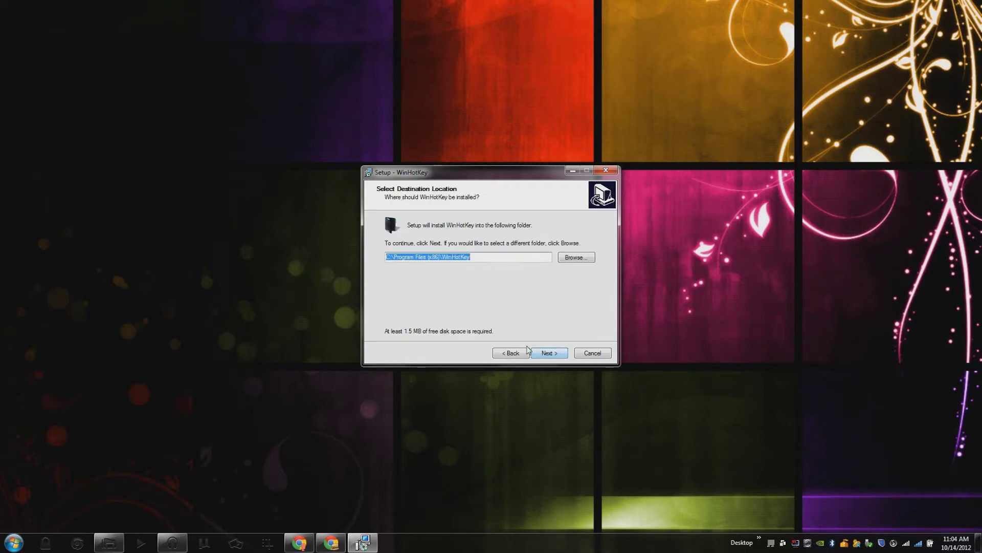
{"action": "left_click", "coordinate": [547, 355]}
{"action": "left_click", "coordinate": [547, 355]}
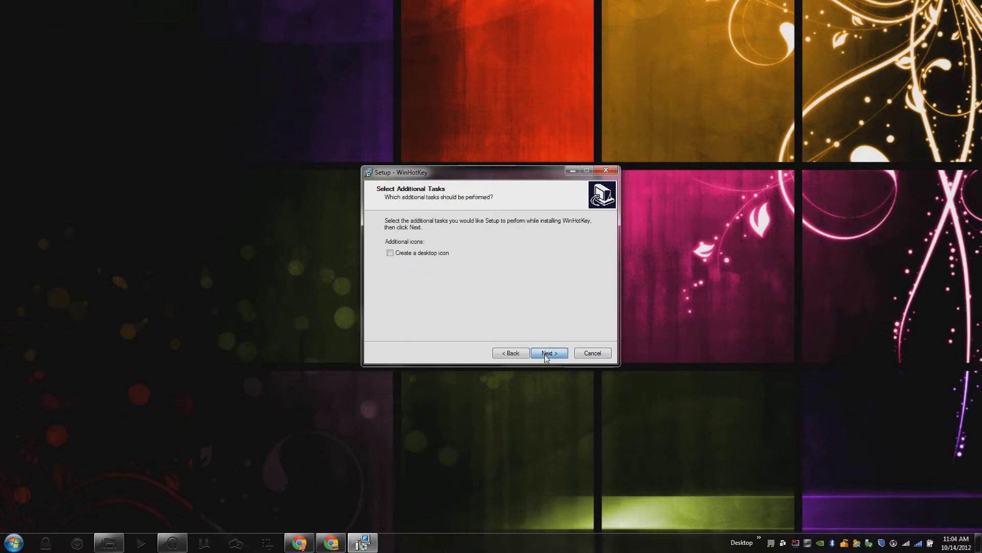
Step: Add a desktop icon, install WinHotKey 0.70, and finish setup to launch it
{"action": "left_click", "coordinate": [435, 255]}
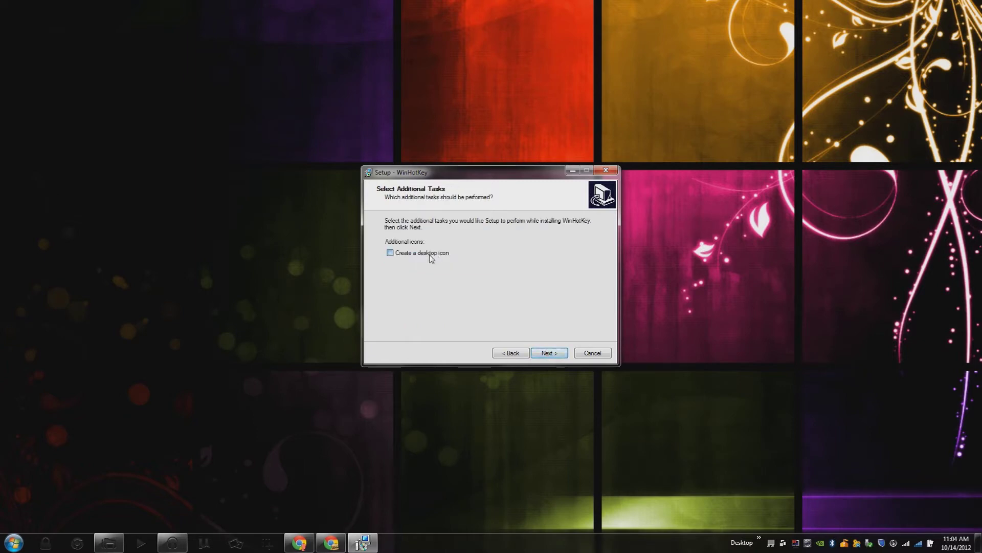
{"action": "left_click", "coordinate": [540, 354]}
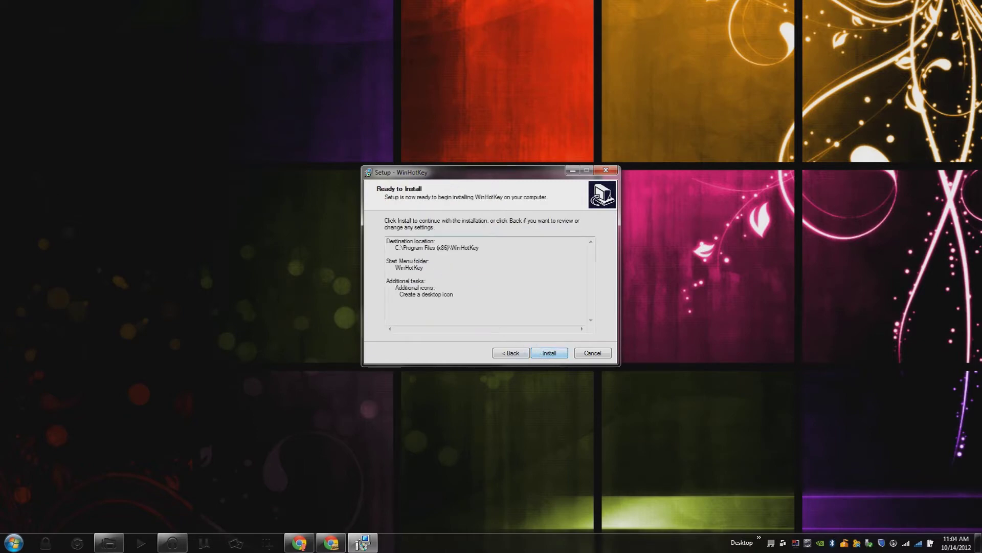
{"action": "left_click", "coordinate": [544, 354]}
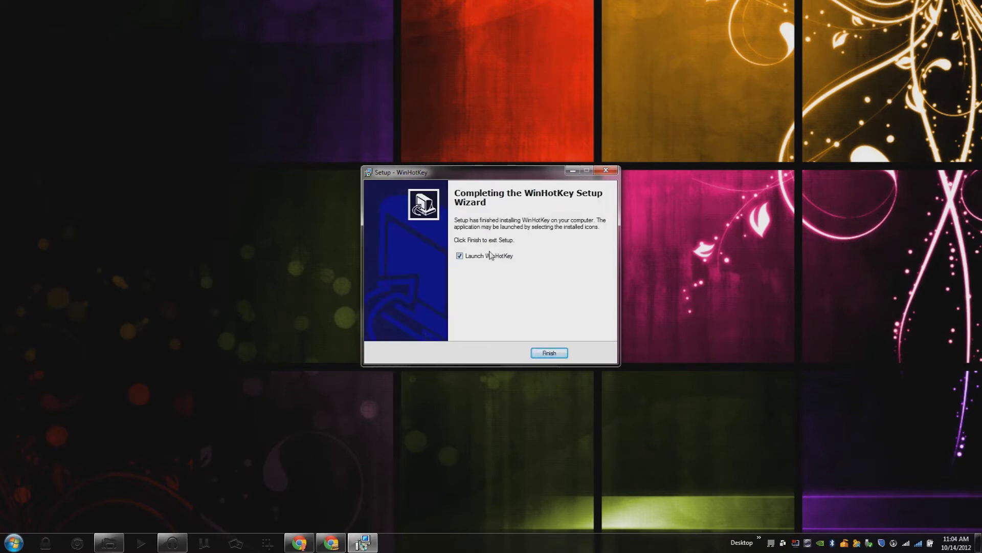
{"action": "left_click", "coordinate": [545, 353]}
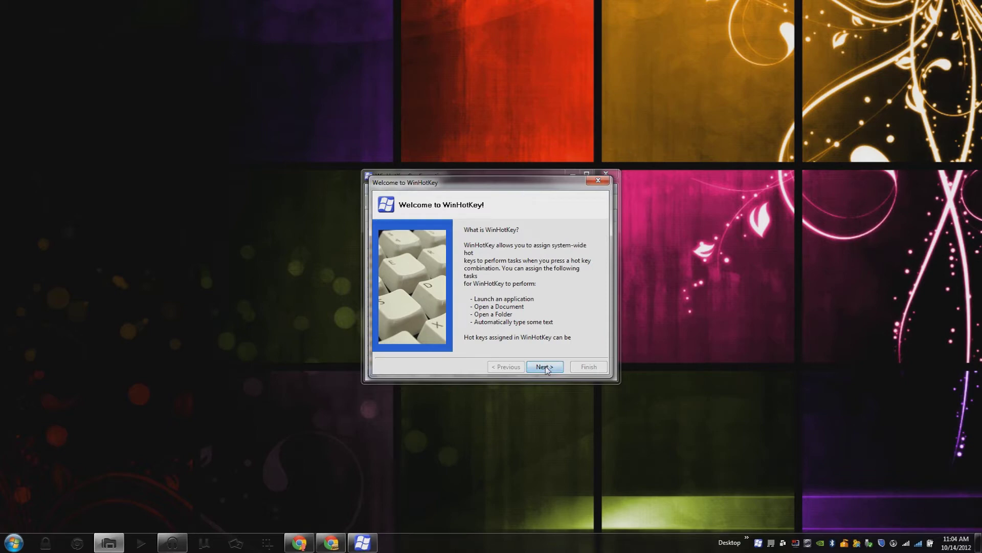
Step: Page through the Welcome to WinHotKey guide to its Configuring WinHotKey page
{"action": "left_click", "coordinate": [545, 367]}
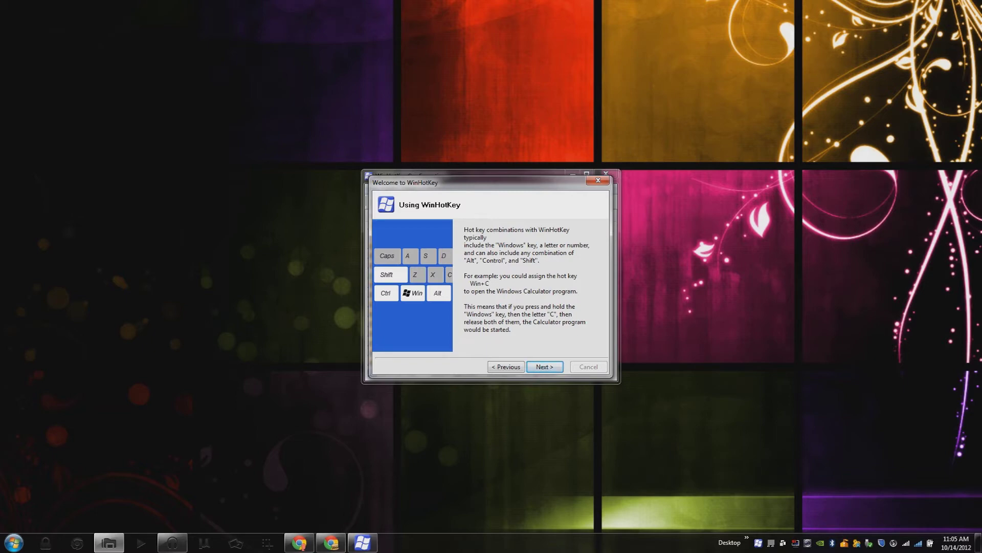
{"action": "left_click", "coordinate": [542, 367]}
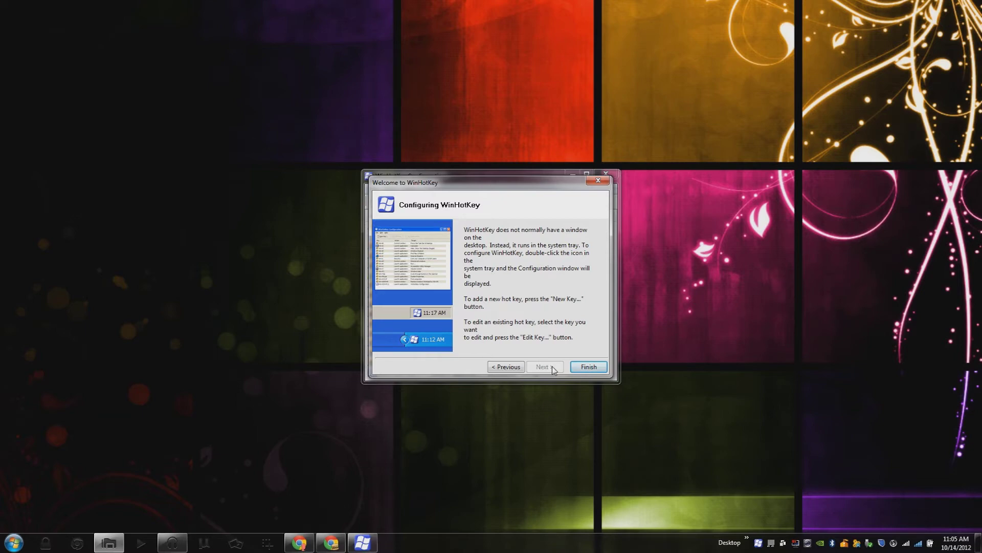
Step: Close the guide, raise the Configuration window, and try the Win+C, Win+U and Win+Pause hotkeys
{"action": "left_click", "coordinate": [589, 367]}
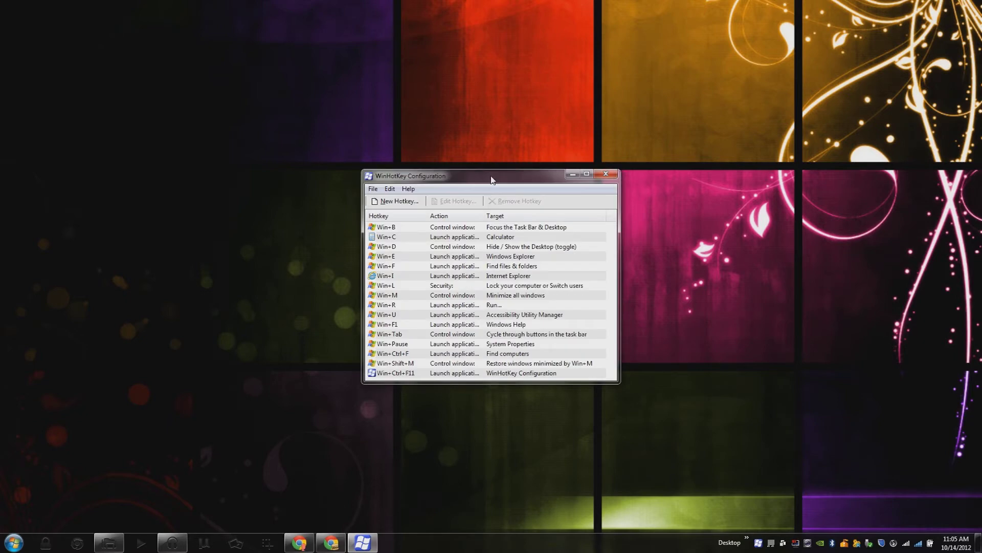
{"action": "left_click_drag", "start_coordinate": [491, 179], "coordinate": [489, 116]}
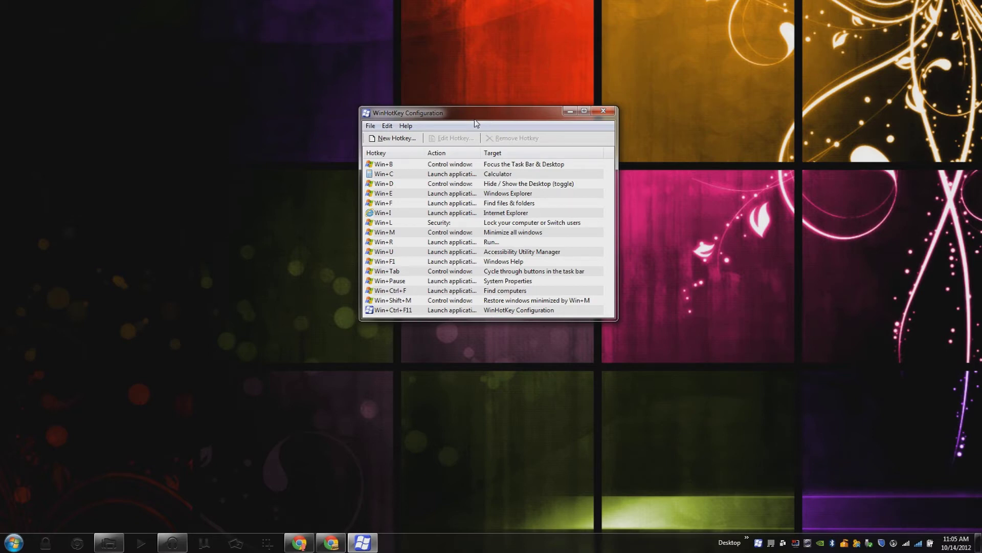
{"action": "key", "text": "super+c"}
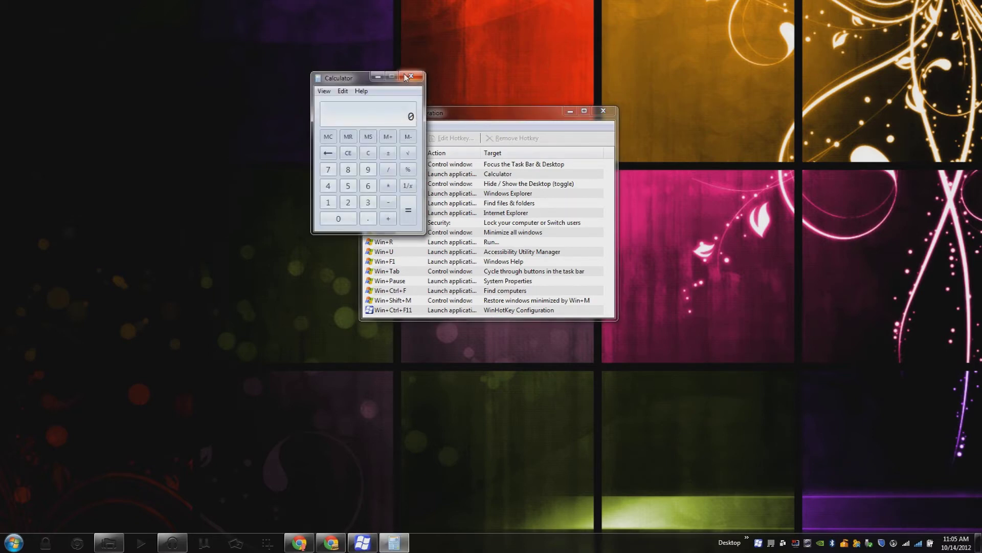
{"action": "left_click", "coordinate": [409, 81]}
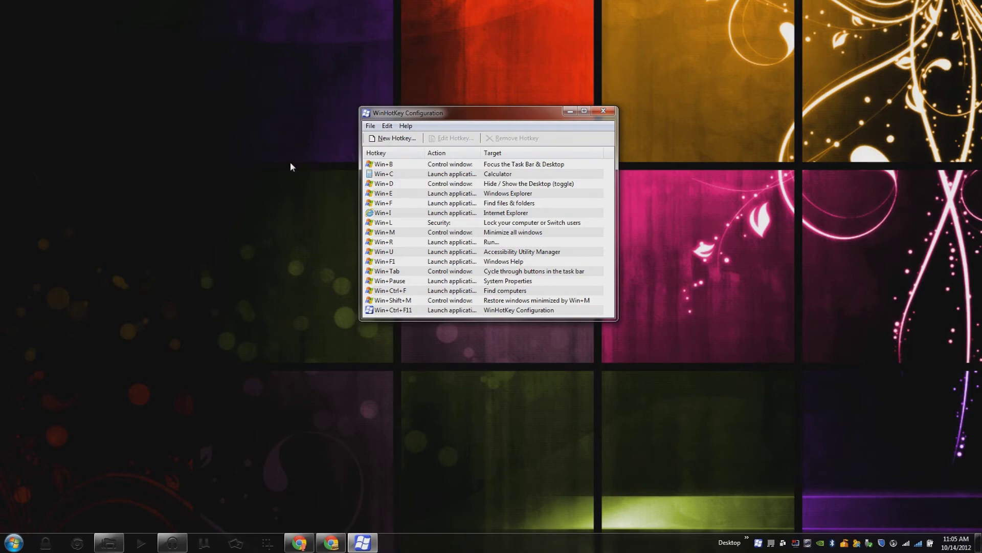
{"action": "key", "text": "super+u"}
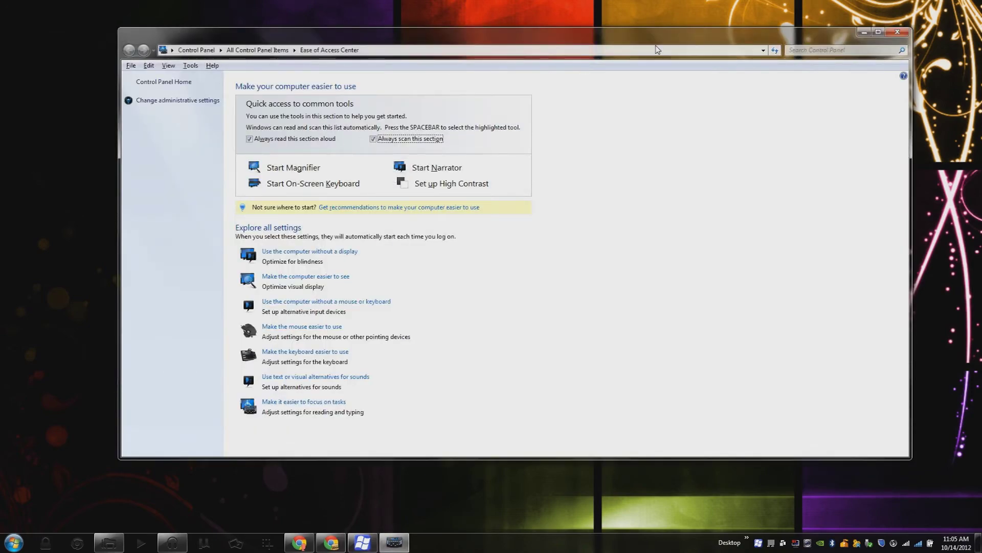
{"action": "left_click", "coordinate": [897, 31]}
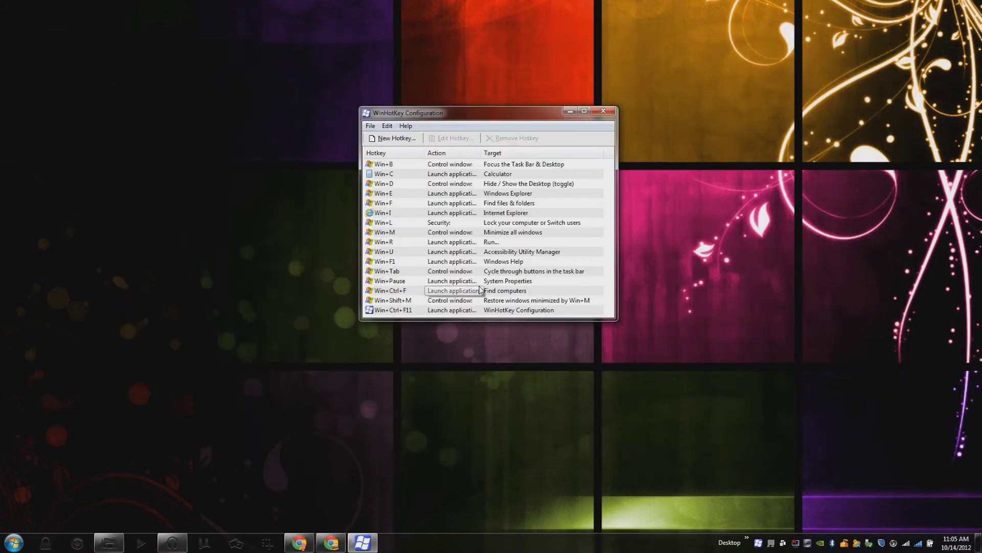
{"action": "key", "text": "super+Pause"}
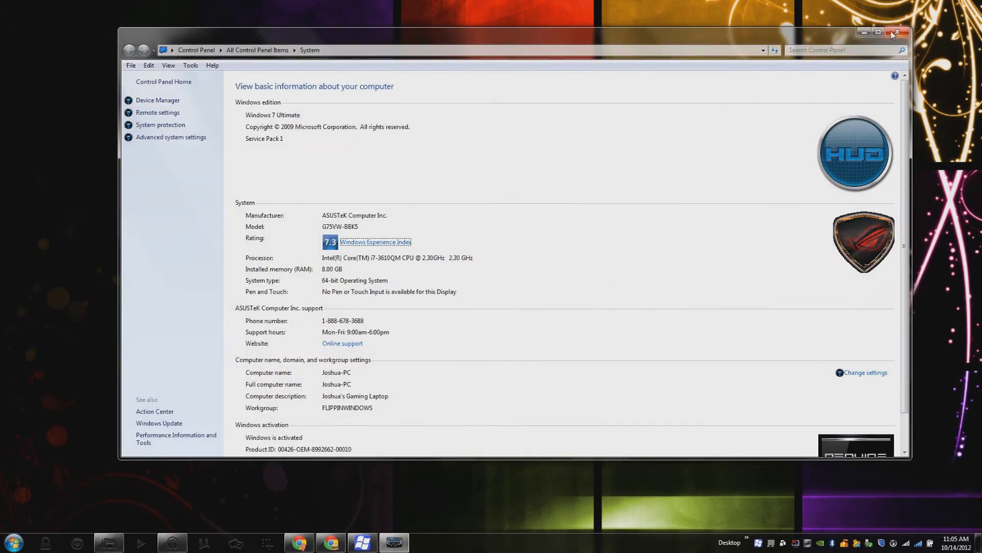
{"action": "left_click", "coordinate": [893, 34]}
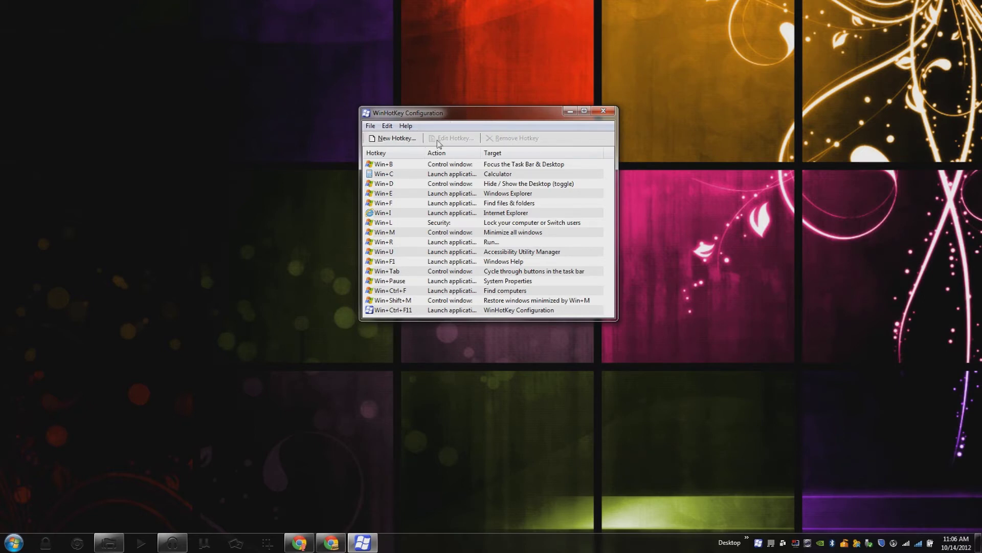
Step: Create a new hotkey described as 'Open Pictures'
{"action": "left_click", "coordinate": [398, 139]}
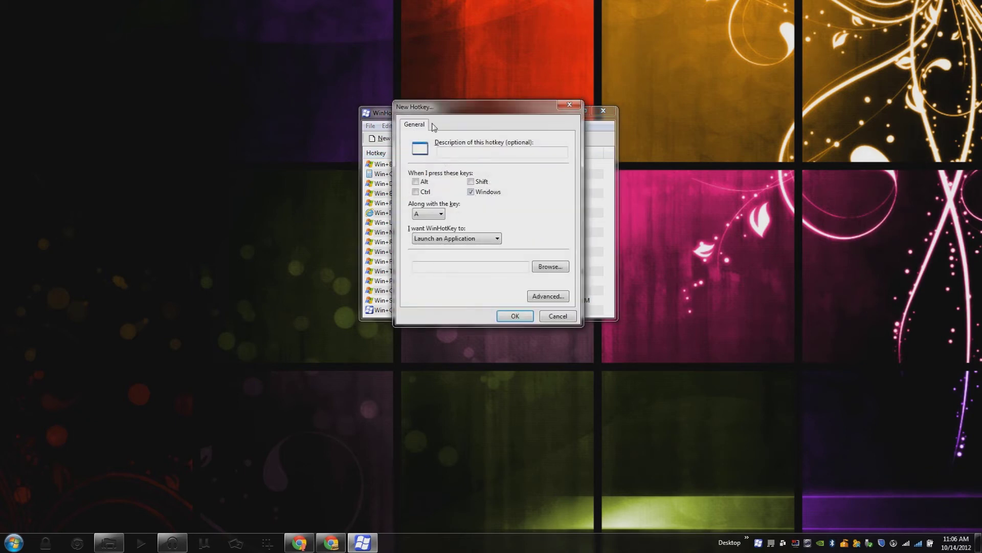
{"action": "left_click", "coordinate": [473, 150]}
{"action": "type", "text": "Open Pictures"}
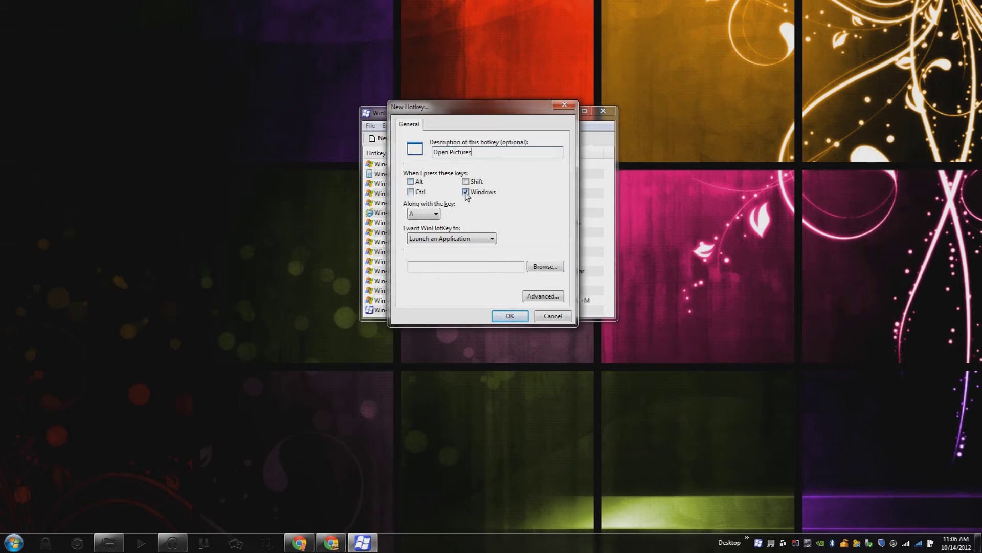
Step: Set the key combination to Alt+P, dropping the Windows key
{"action": "left_click", "coordinate": [410, 181]}
{"action": "left_click", "coordinate": [466, 192]}
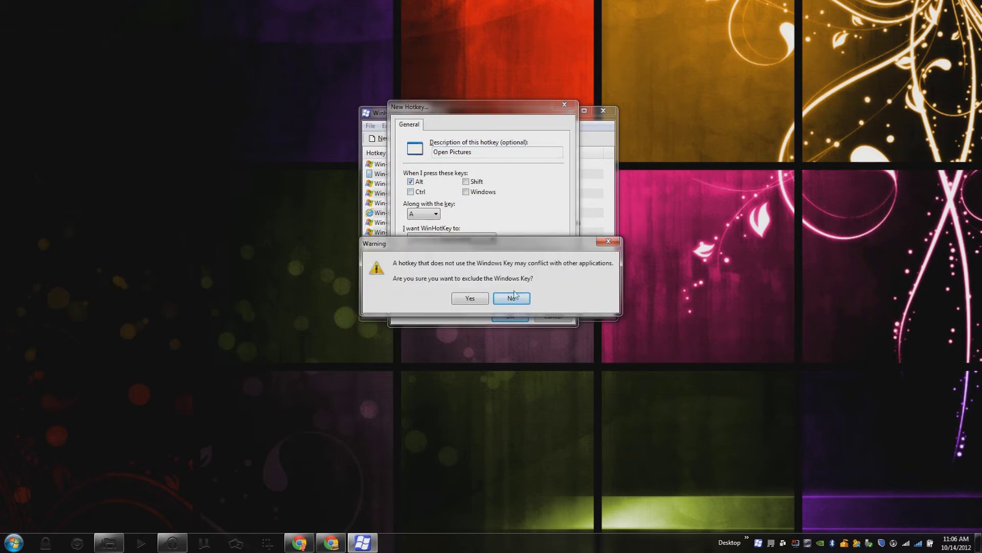
{"action": "left_click", "coordinate": [464, 298]}
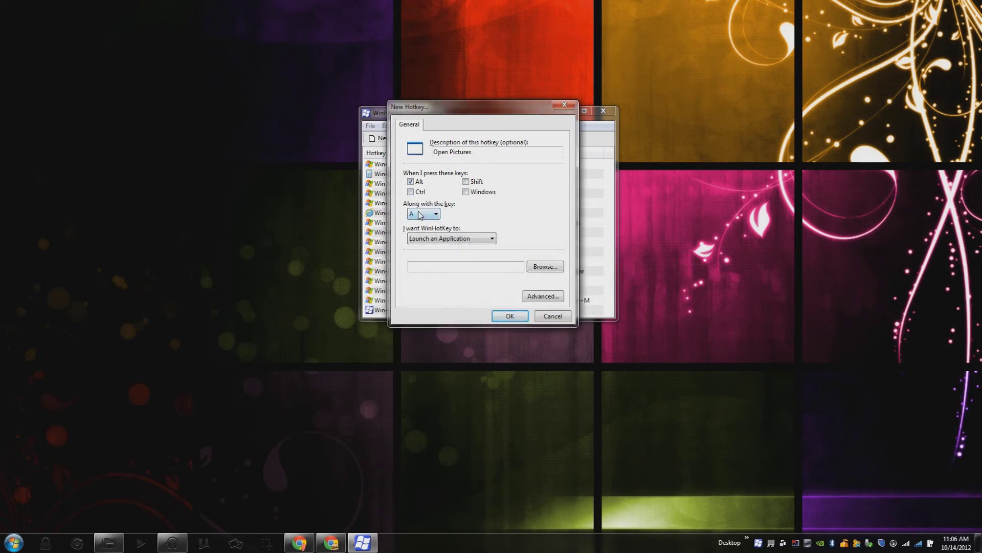
{"action": "left_click", "coordinate": [421, 215]}
{"action": "left_click", "coordinate": [419, 355]}
Step: Make the hotkey open Libraries > Pictures > My Pictures and save it
{"action": "left_click", "coordinate": [431, 238]}
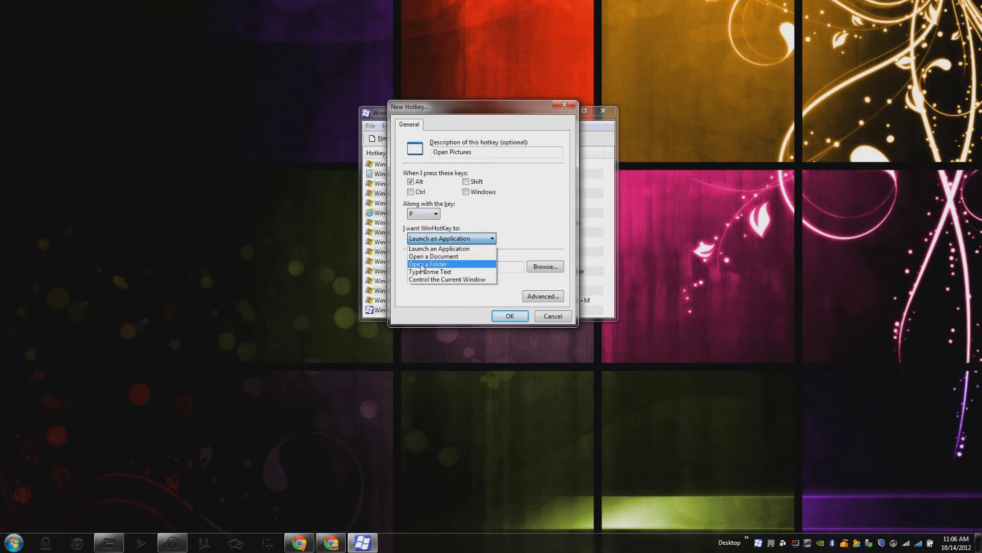
{"action": "left_click", "coordinate": [422, 264]}
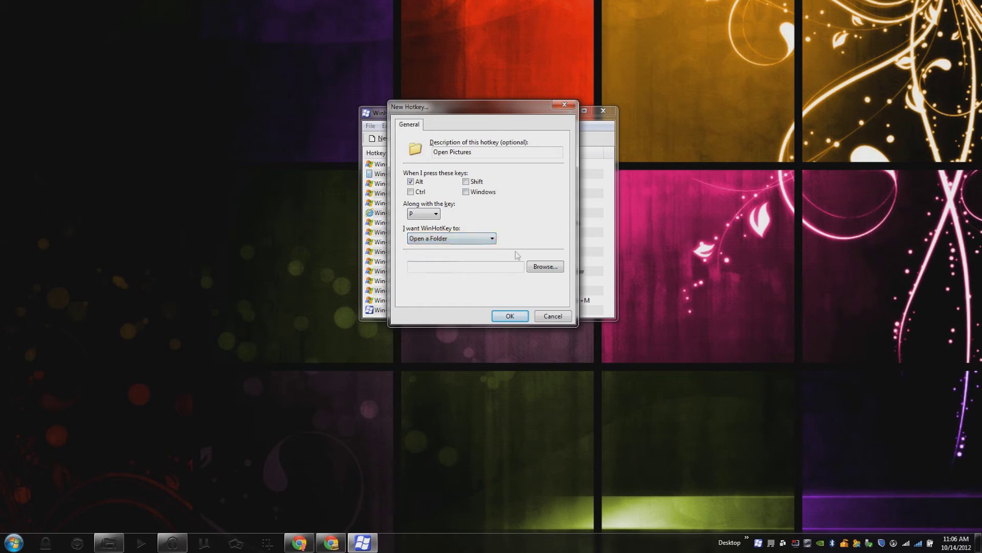
{"action": "left_click", "coordinate": [536, 269]}
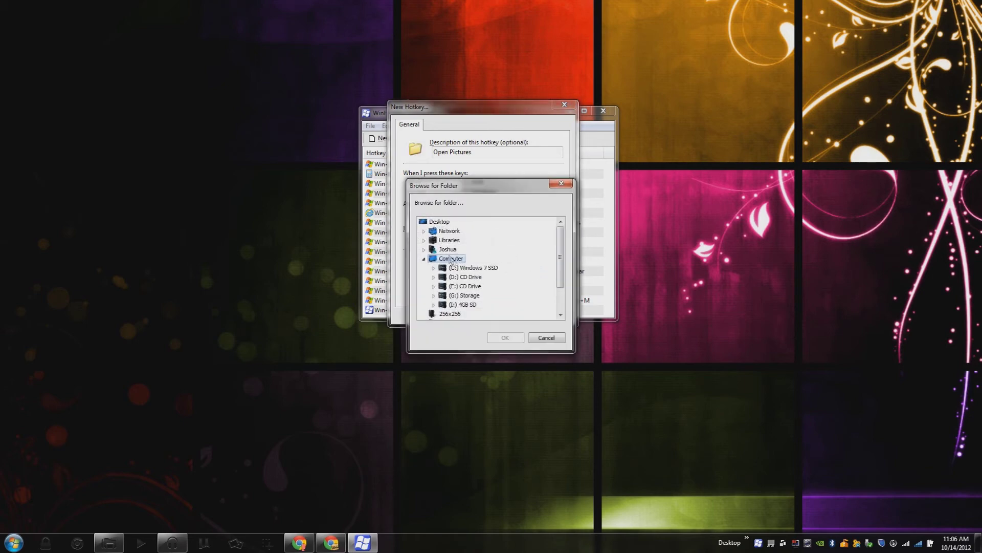
{"action": "left_click", "coordinate": [424, 240]}
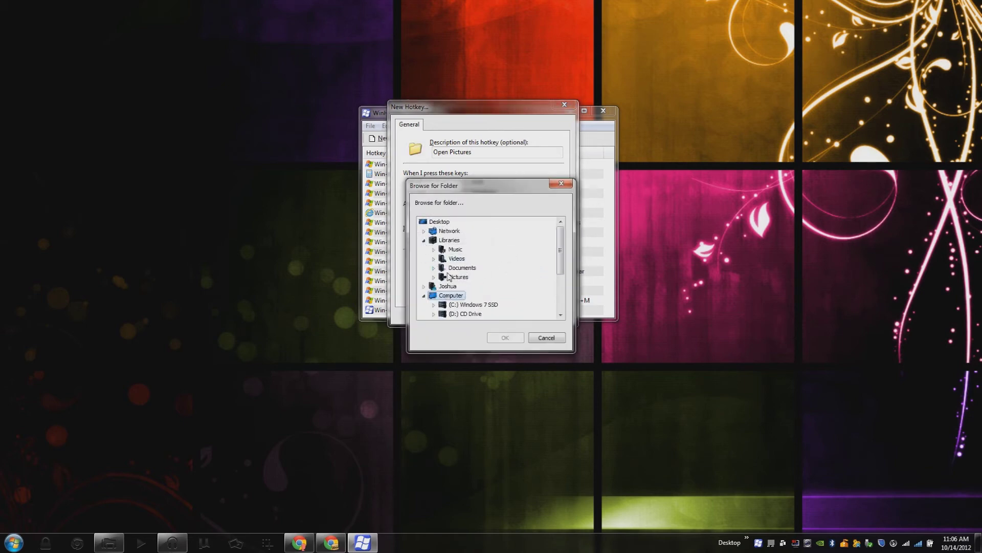
{"action": "left_click", "coordinate": [447, 278]}
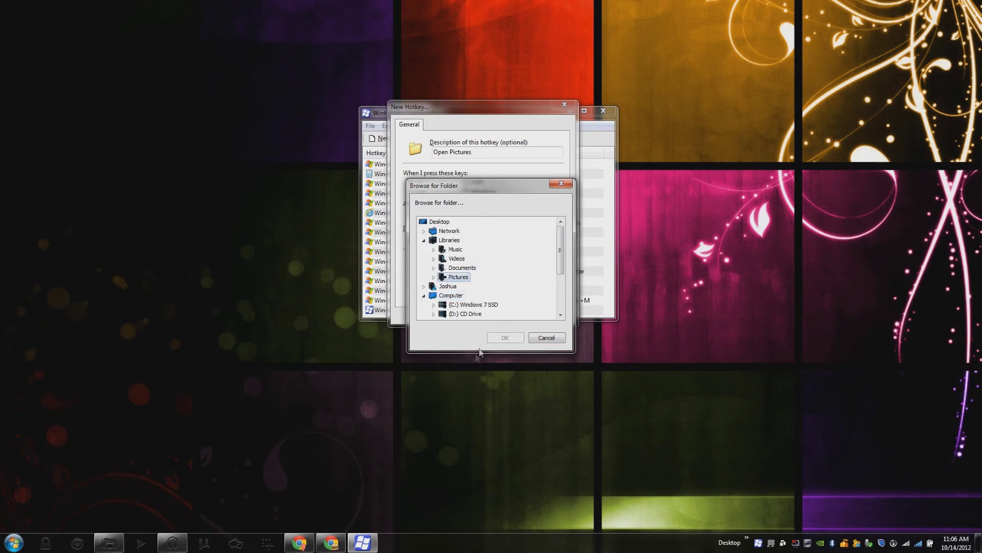
{"action": "double_click", "coordinate": [447, 278]}
{"action": "left_click", "coordinate": [451, 286]}
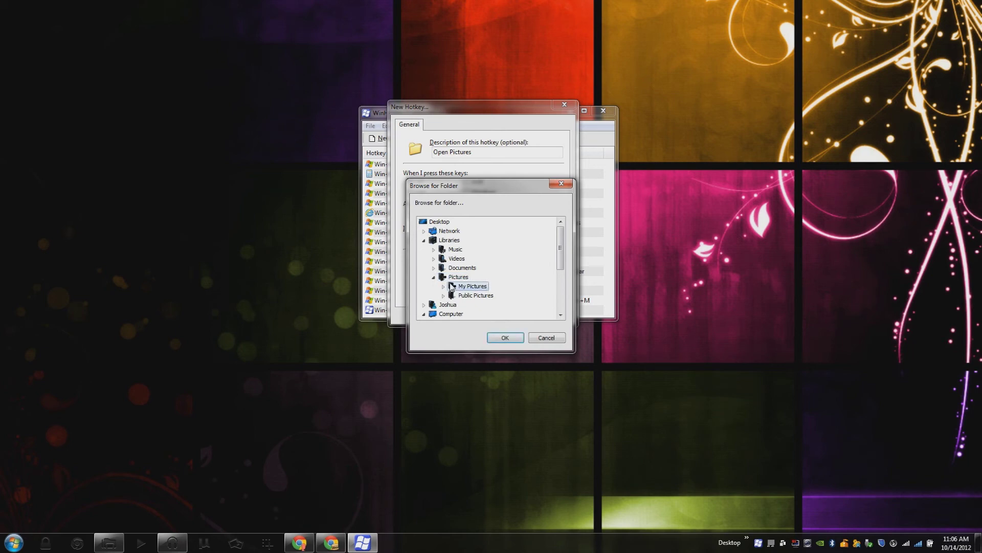
{"action": "left_click", "coordinate": [504, 338]}
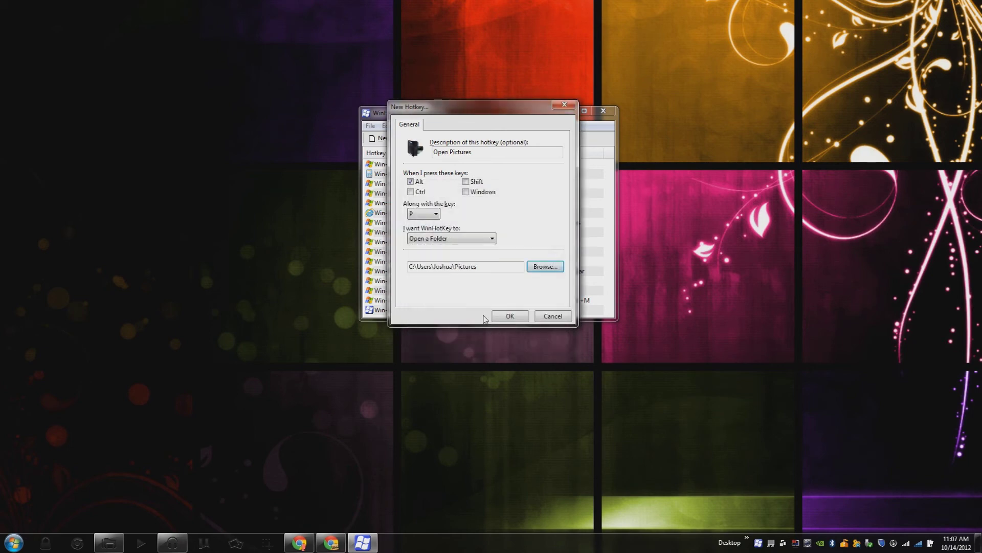
{"action": "left_click", "coordinate": [509, 316]}
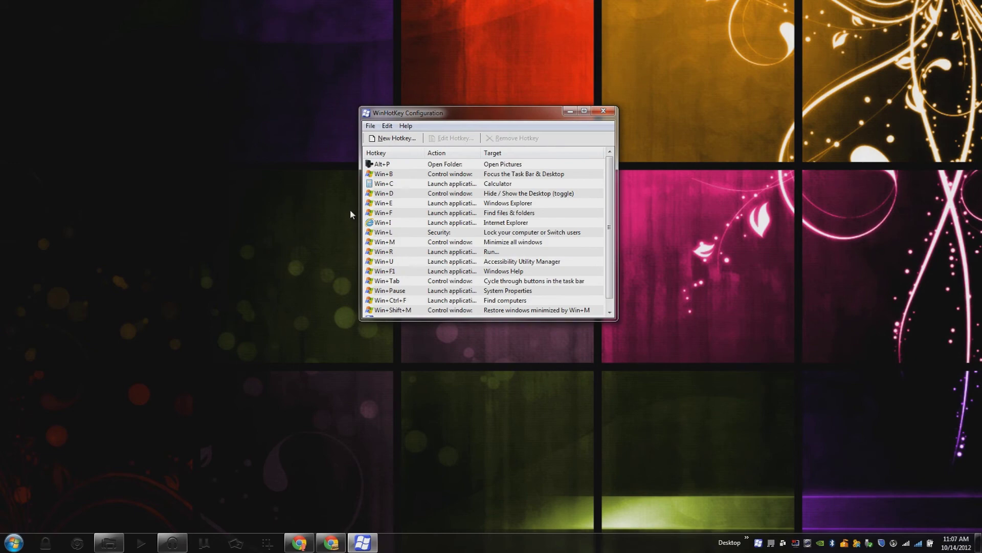
Step: Test Alt+P opening My Pictures, then view the action list in a new hotkey dialog and cancel it
{"action": "key", "text": "alt+p"}
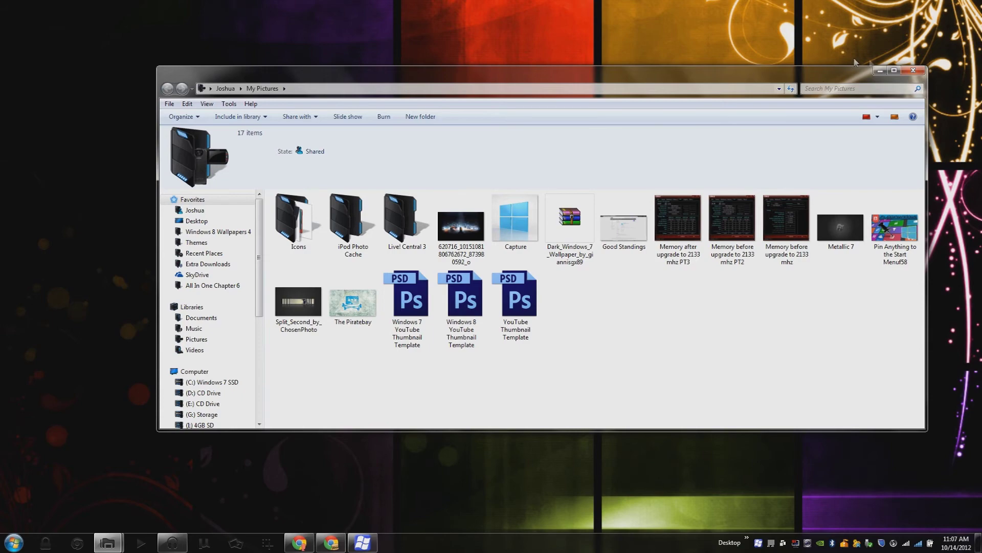
{"action": "left_click", "coordinate": [913, 70]}
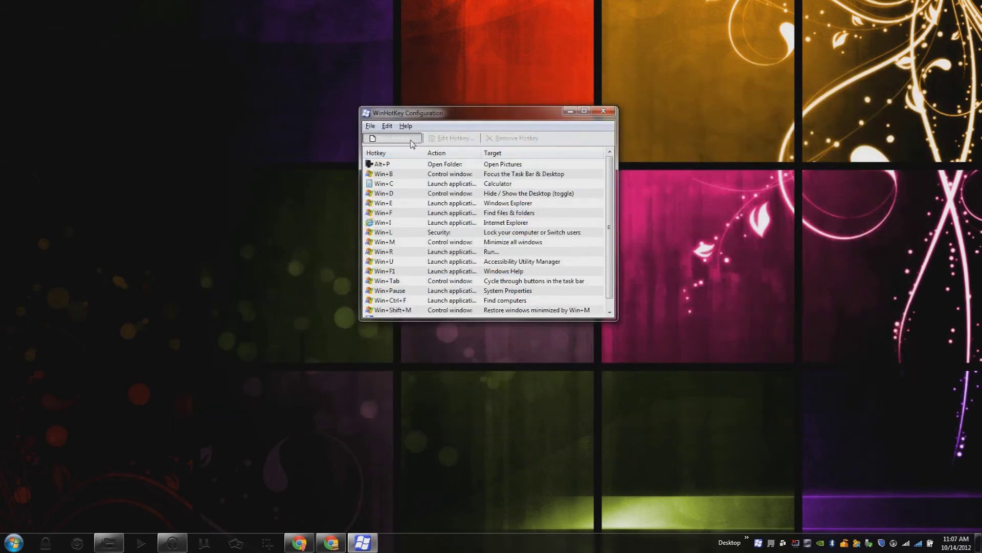
{"action": "left_click", "coordinate": [412, 143]}
{"action": "left_click", "coordinate": [425, 239]}
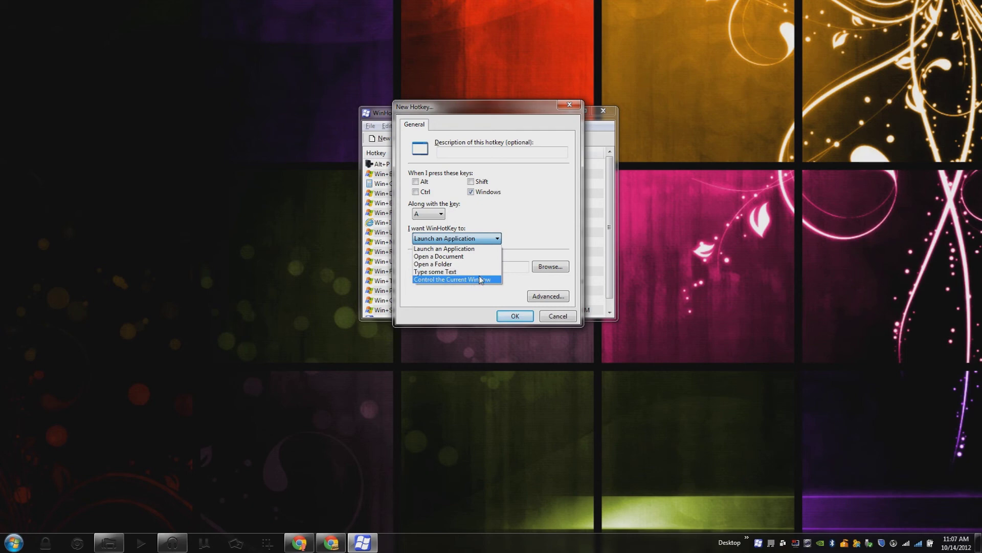
{"action": "left_click", "coordinate": [525, 203]}
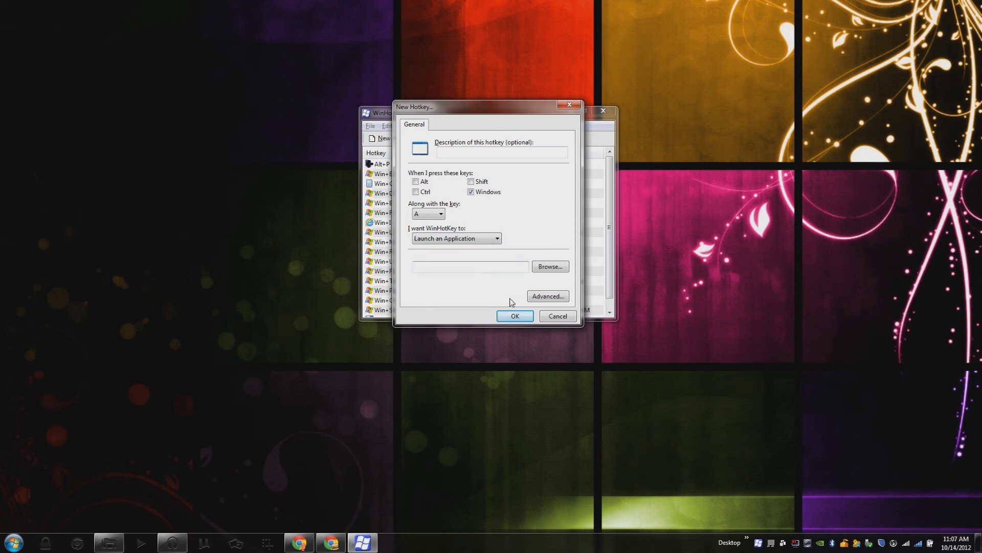
{"action": "left_click", "coordinate": [514, 315]}
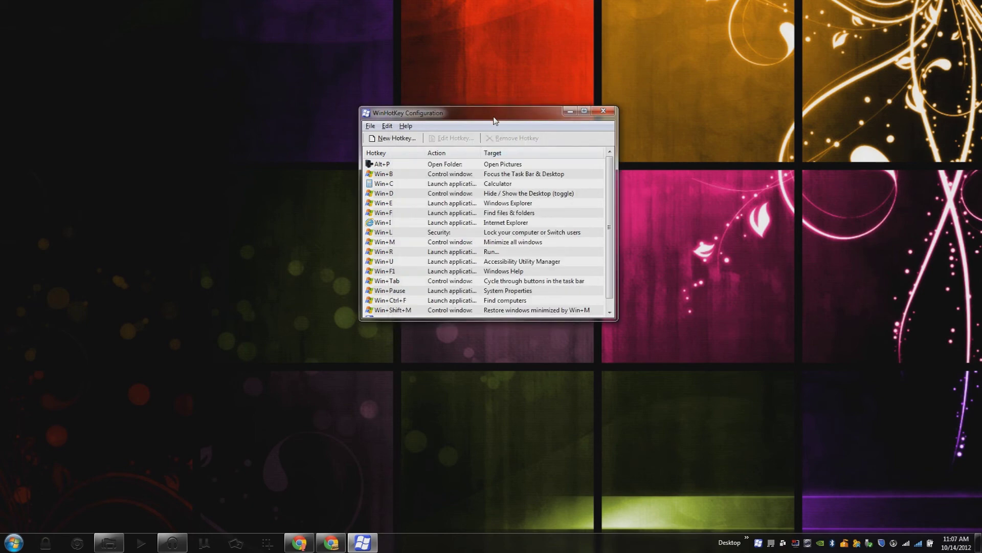
{"action": "left_click_drag", "start_coordinate": [497, 109], "coordinate": [497, 84]}
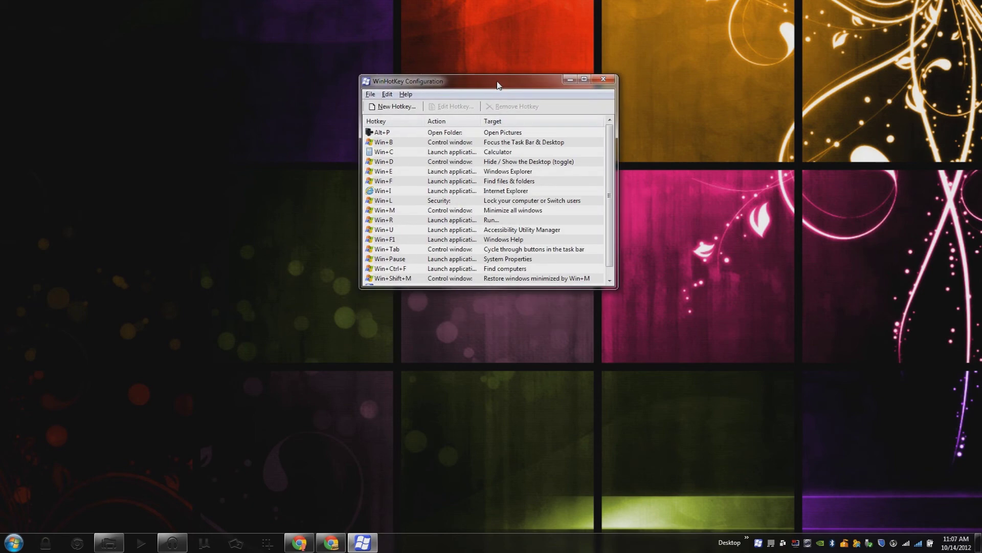
{"action": "scroll", "coordinate": [441, 169], "scroll_direction": "down", "scroll_amount": 1}
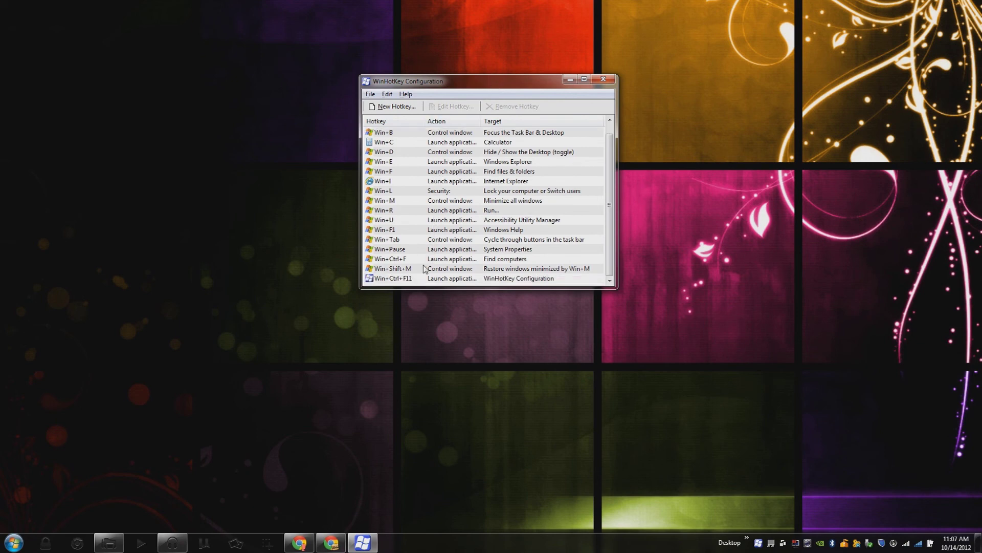
{"action": "scroll", "coordinate": [424, 263], "scroll_direction": "up", "scroll_amount": 1}
{"action": "scroll", "coordinate": [433, 193], "scroll_direction": "down", "scroll_amount": 1}
{"action": "key", "text": "super"}
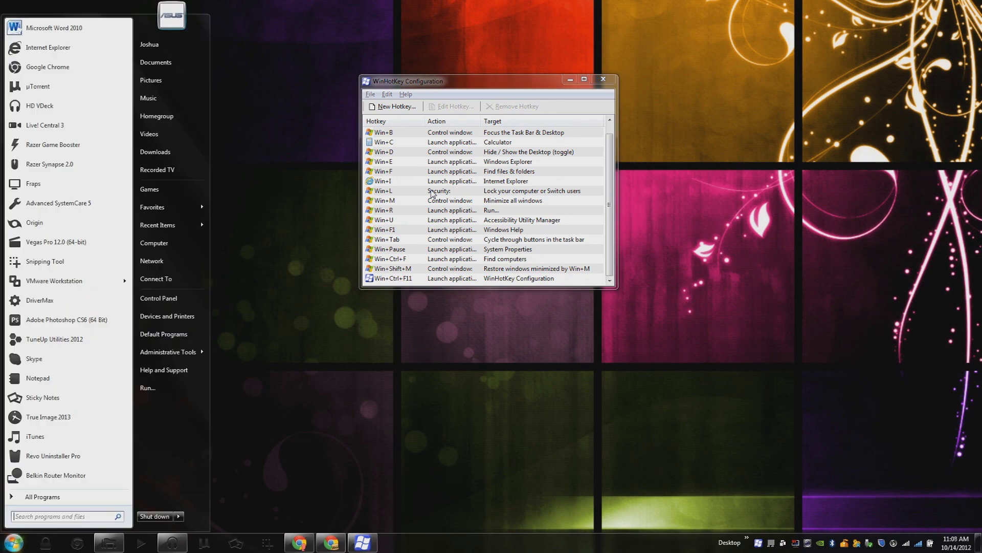
{"action": "key", "text": "super"}
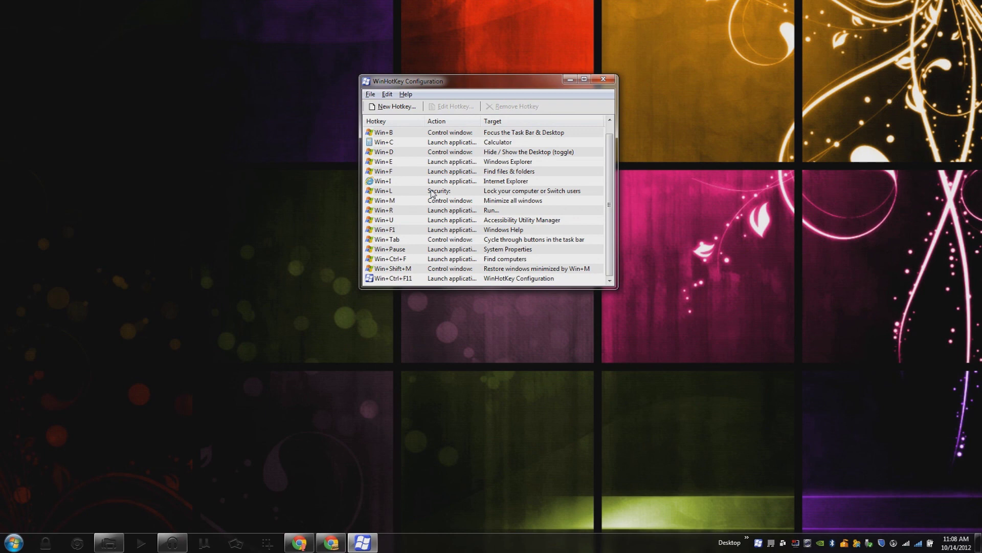
{"action": "key", "text": "super+d"}
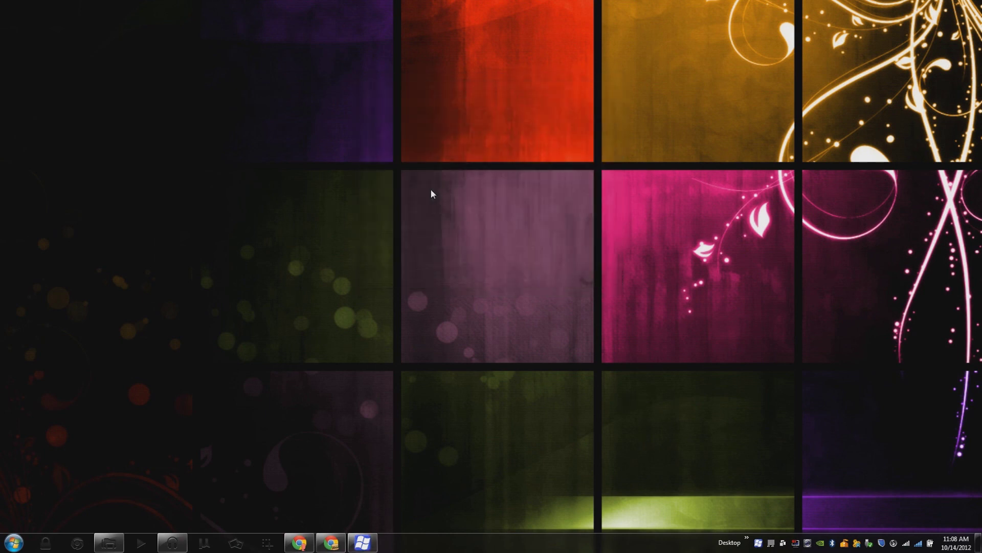
{"action": "left_click", "coordinate": [360, 539]}
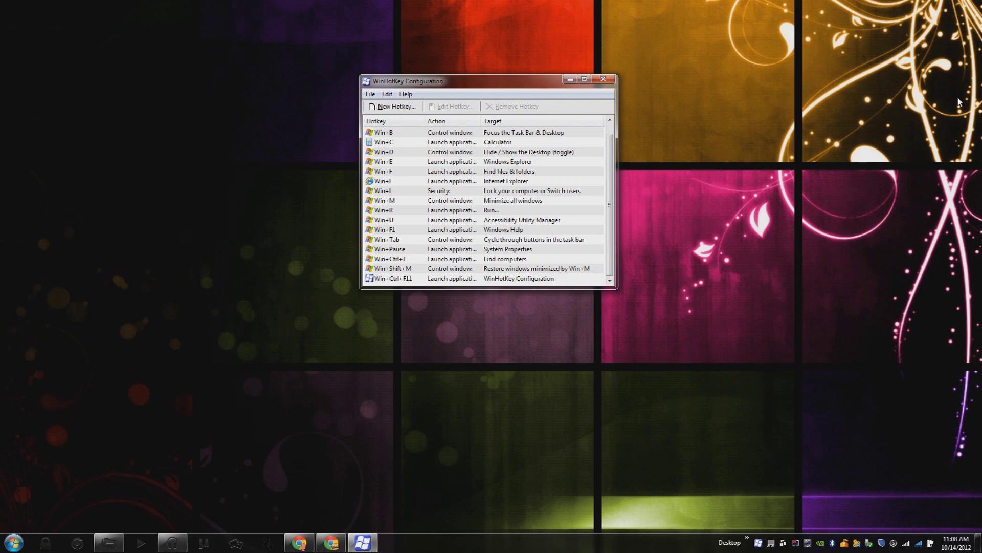